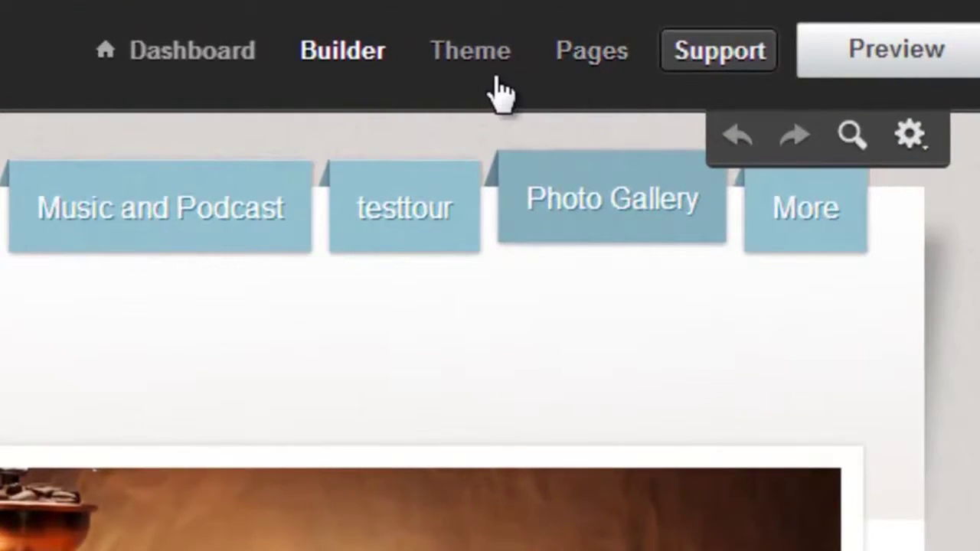
# Step: Recolour the site's buttons light teal 4dcfcf and bring up the Body text settings
pyautogui.click(542, 46)
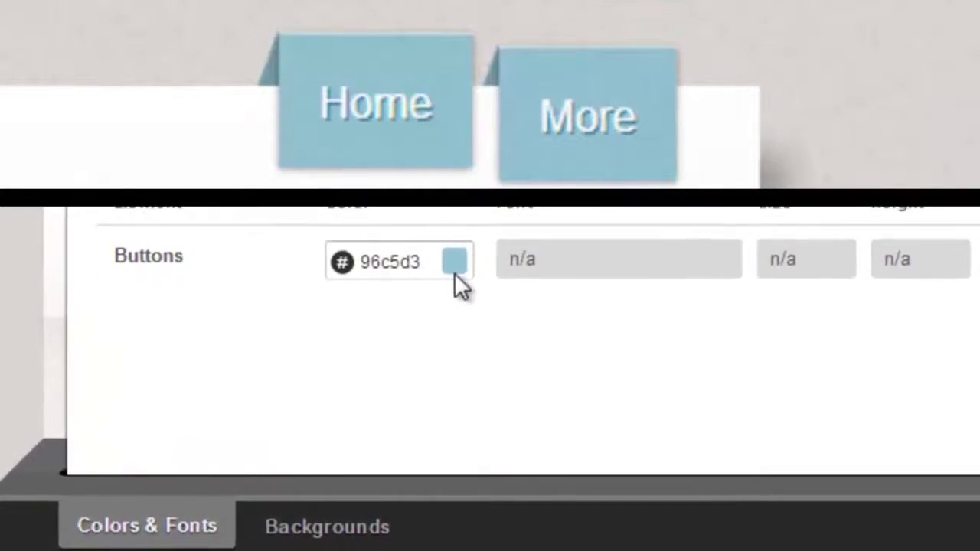
pyautogui.click(453, 270)
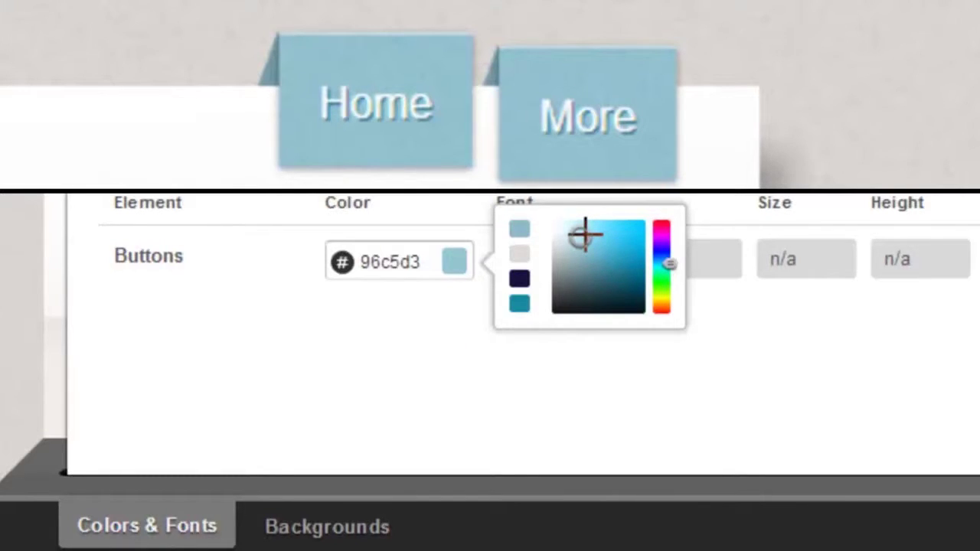
pyautogui.moveTo(583, 246)
pyautogui.mouseDown()
pyautogui.moveTo(589, 231)
pyautogui.moveTo(608, 267)
pyautogui.moveTo(620, 247)
pyautogui.moveTo(597, 231)
pyautogui.moveTo(573, 257)
pyautogui.moveTo(599, 259)
pyautogui.moveTo(610, 236)
pyautogui.mouseUp()
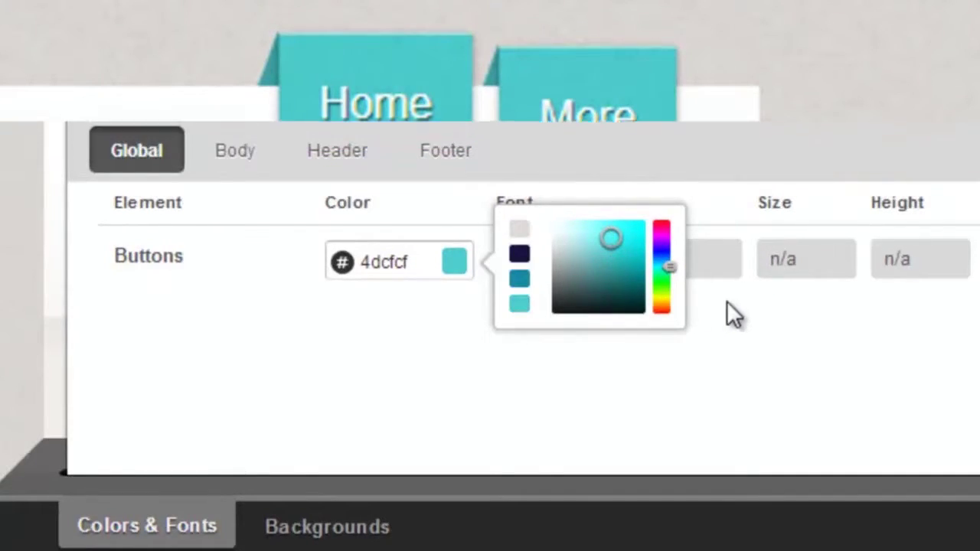
pyautogui.click(728, 302)
pyautogui.click(237, 159)
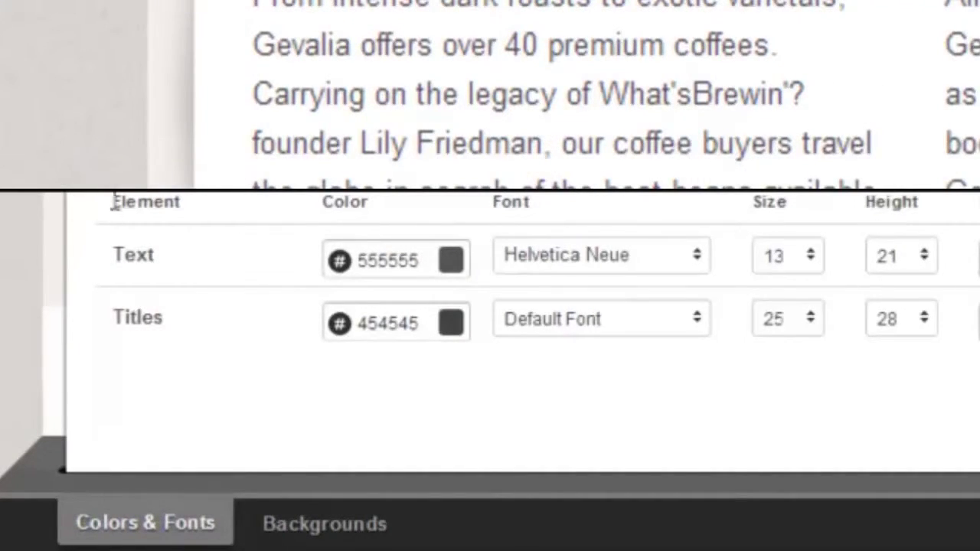
# Step: Make the body text black 070707 in Default Font, after trying red and Hammersmith One
pyautogui.click(451, 258)
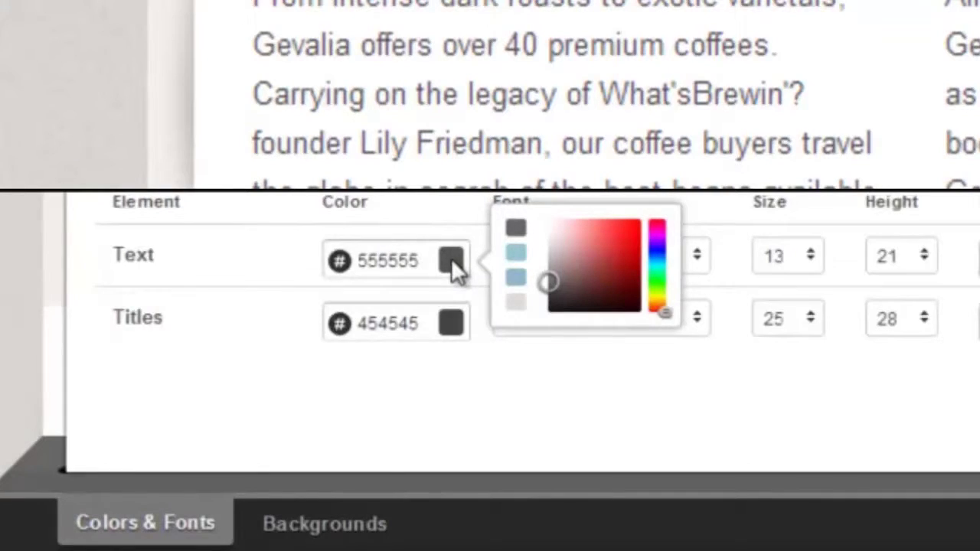
pyautogui.moveTo(558, 278); pyautogui.dragTo(549, 309)
pyautogui.click(561, 346)
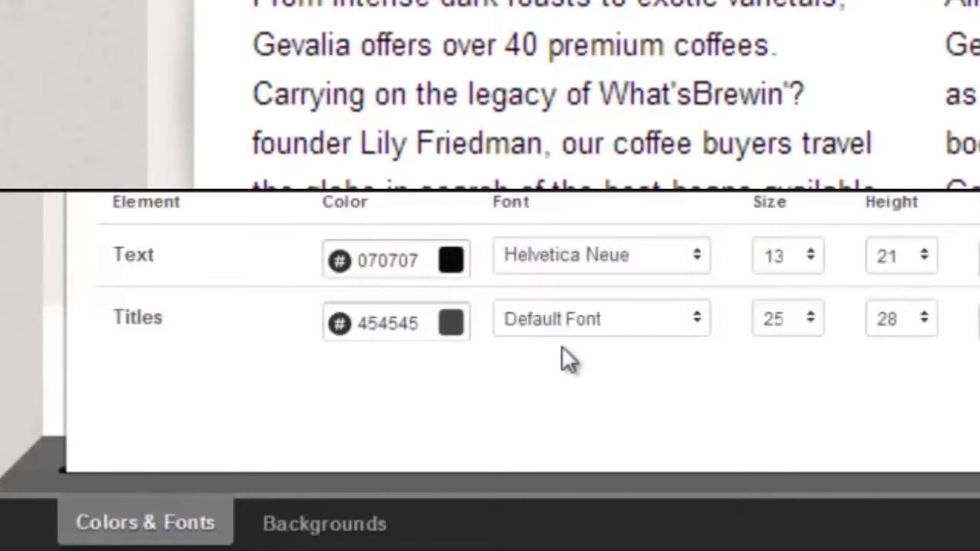
pyautogui.click(695, 258)
pyautogui.click(671, 277)
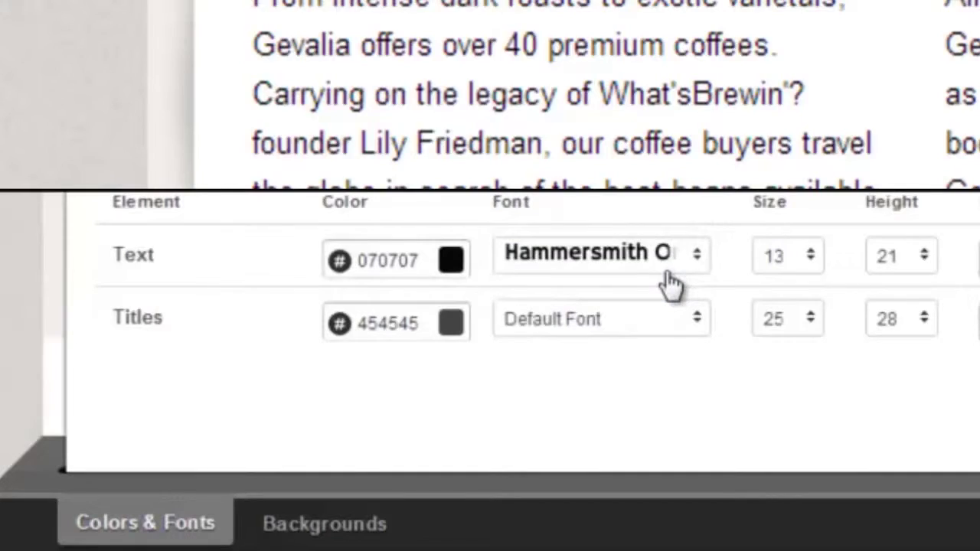
pyautogui.click(697, 262)
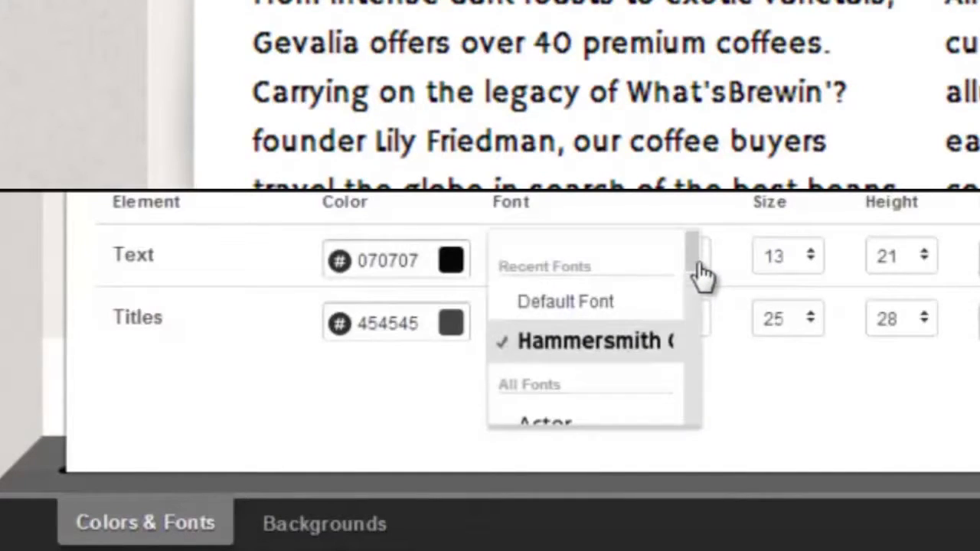
pyautogui.click(664, 304)
# Step: Set the body text size to 12 and line height to 18
pyautogui.click(811, 264)
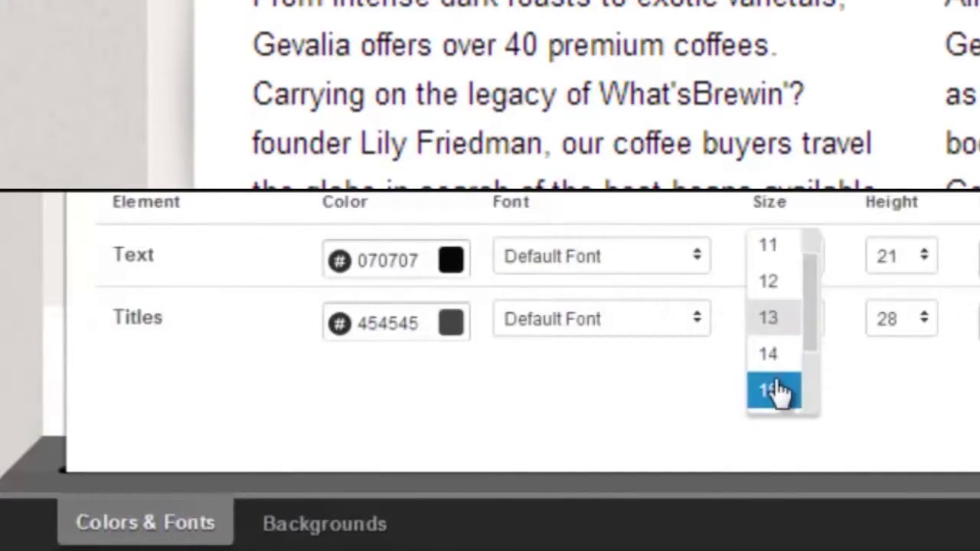
pyautogui.click(774, 392)
pyautogui.click(819, 264)
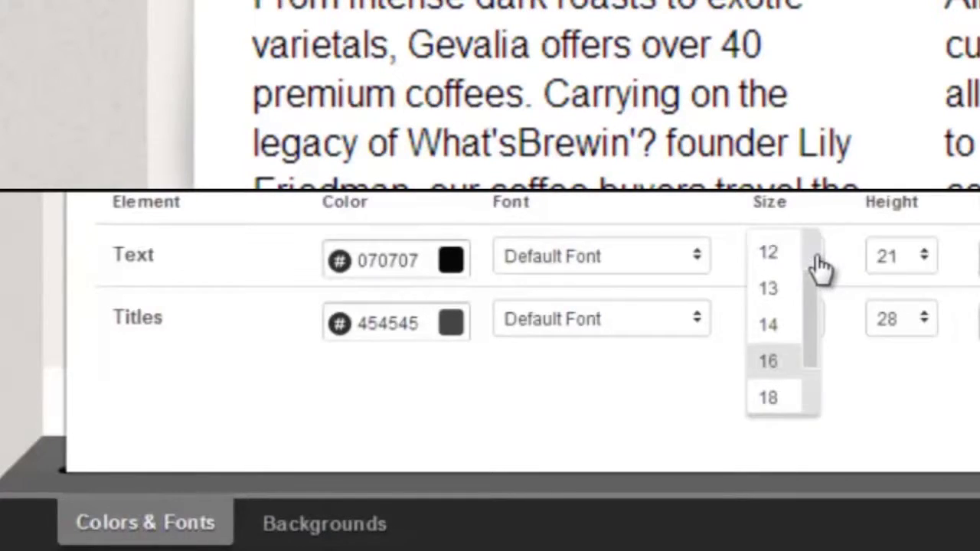
pyautogui.click(793, 264)
pyautogui.click(925, 256)
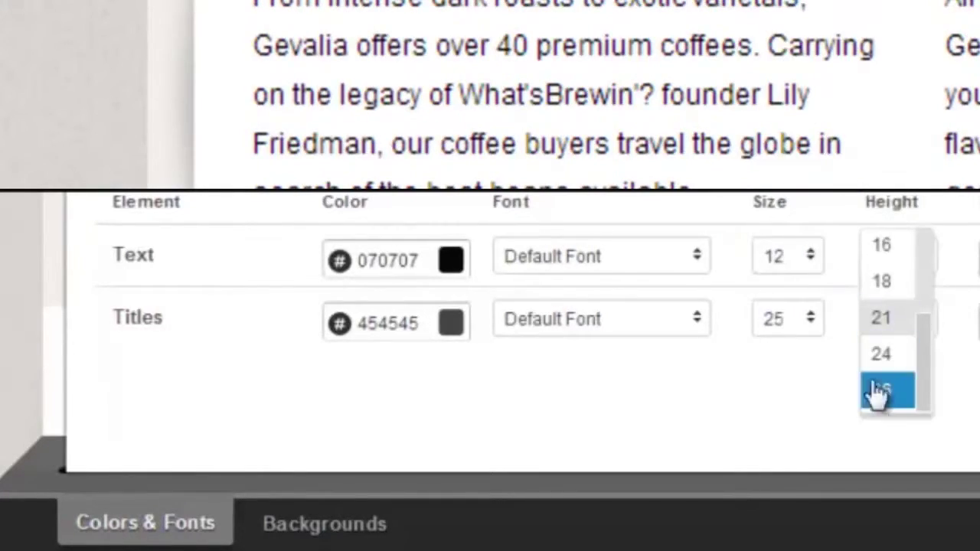
pyautogui.click(874, 390)
pyautogui.click(926, 258)
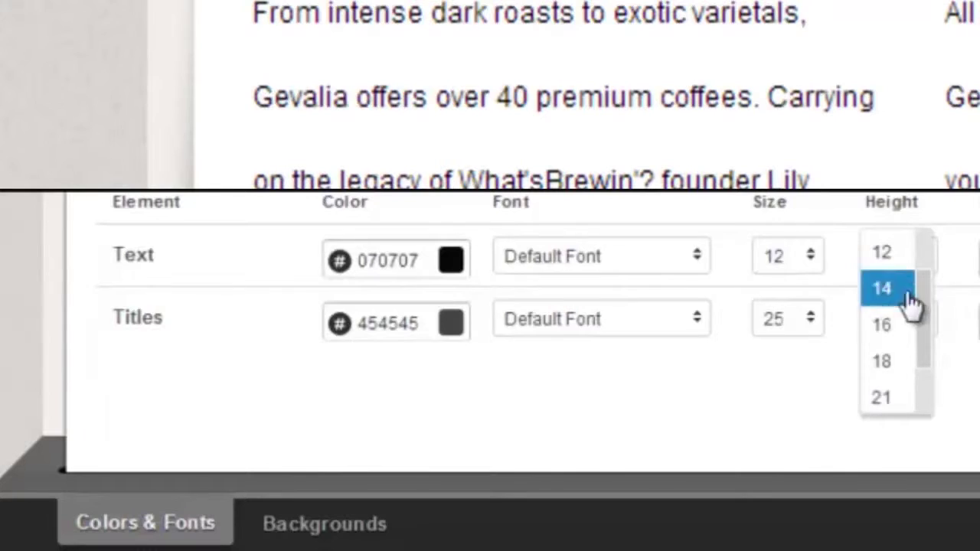
pyautogui.click(903, 360)
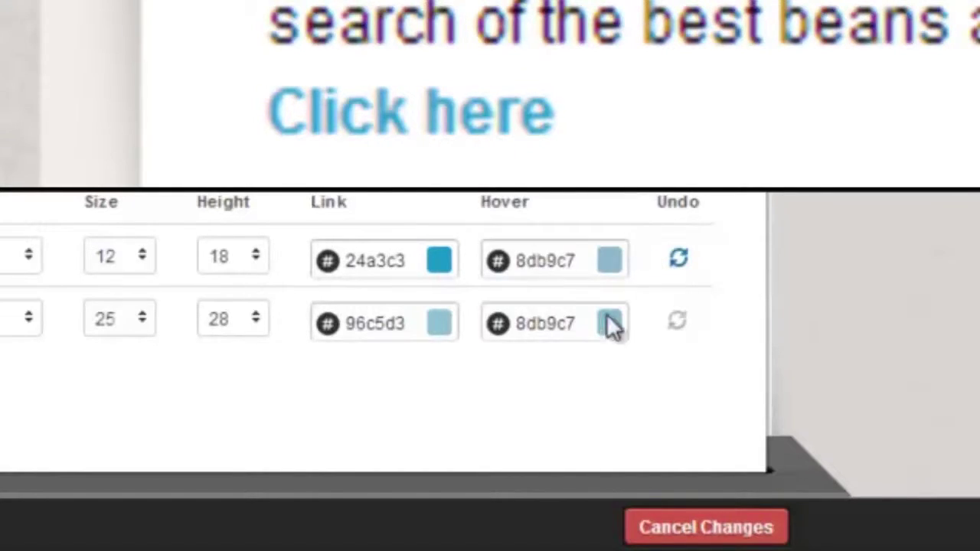
# Step: Set the body link hover colour to red df0d0d
pyautogui.click(611, 261)
pyautogui.click(720, 291)
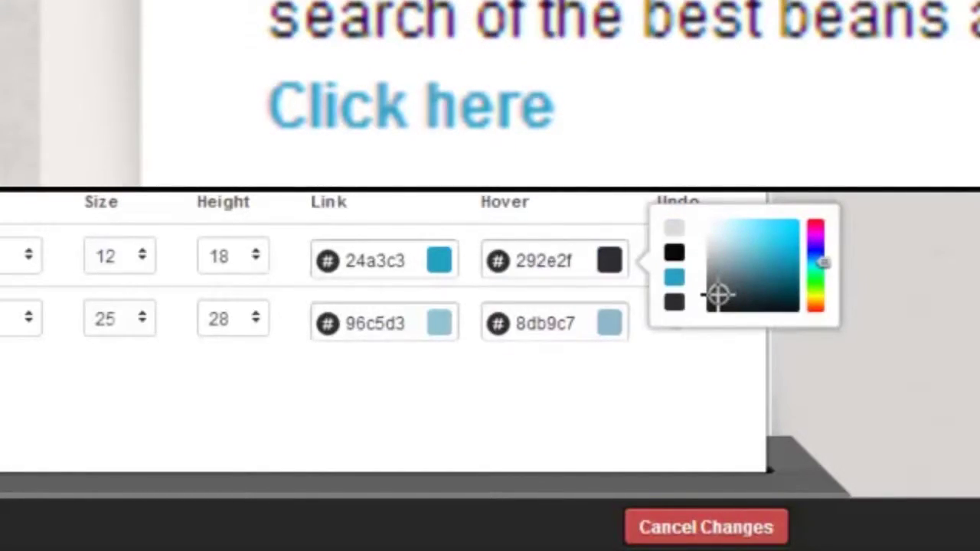
pyautogui.click(675, 255)
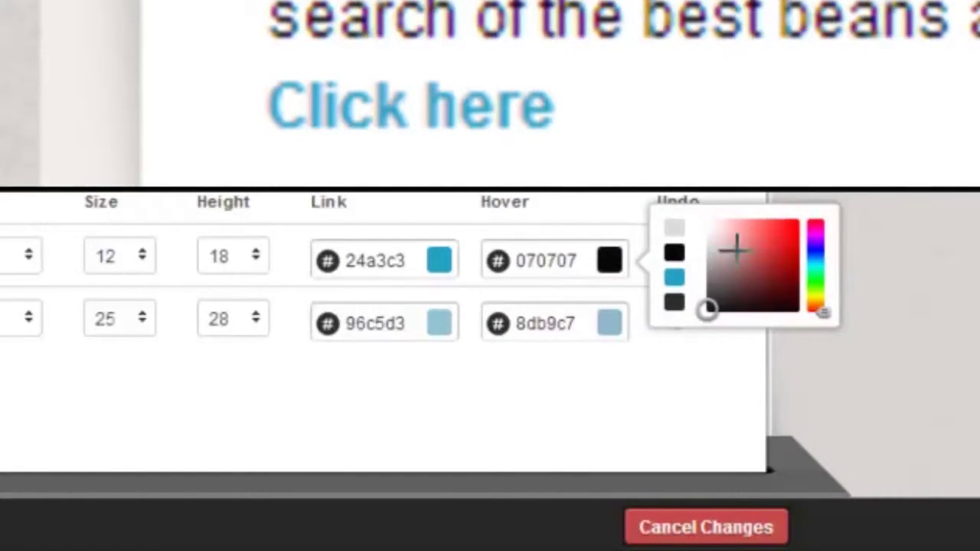
pyautogui.click(793, 231)
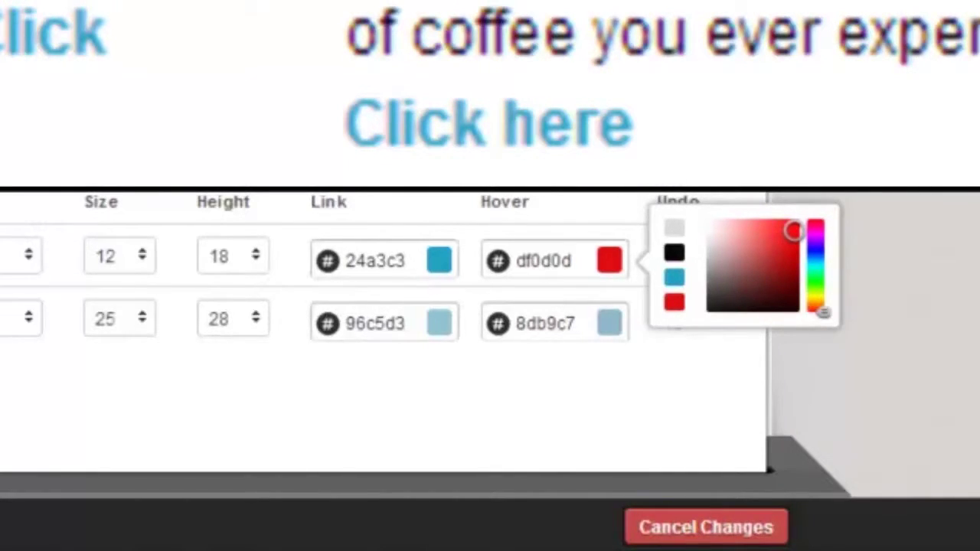
pyautogui.click(720, 407)
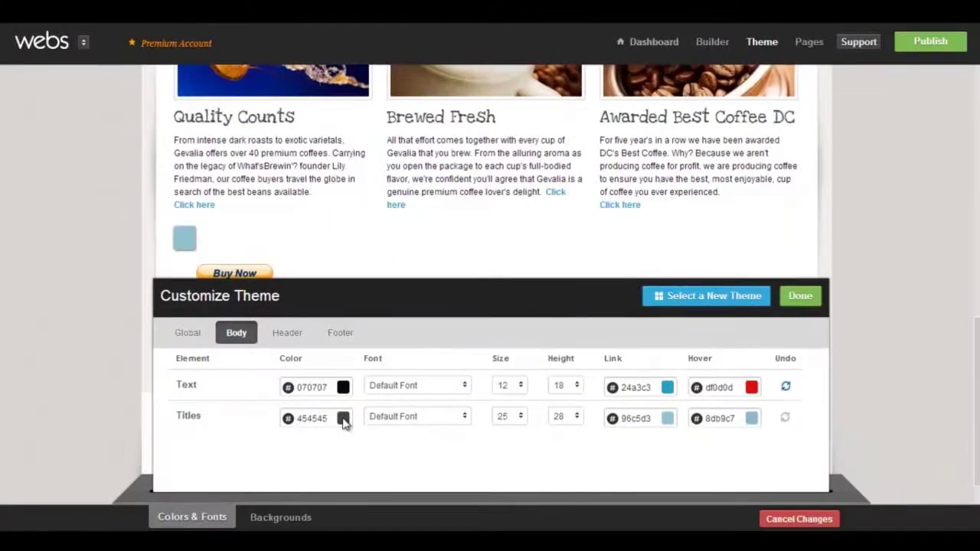
# Step: Make the titles black 070707 and bring up the header navigation settings
pyautogui.click(343, 418)
pyautogui.click(375, 440)
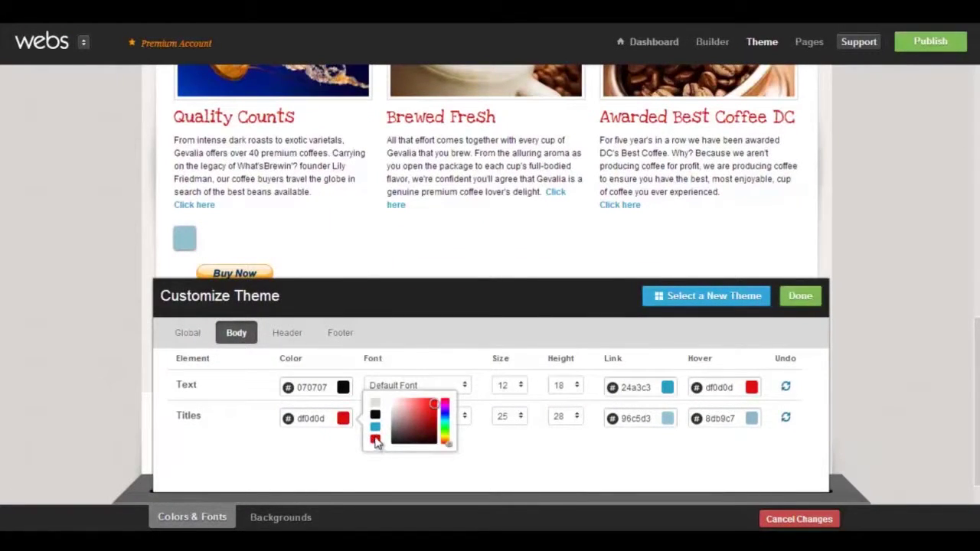
pyautogui.click(376, 428)
pyautogui.click(376, 418)
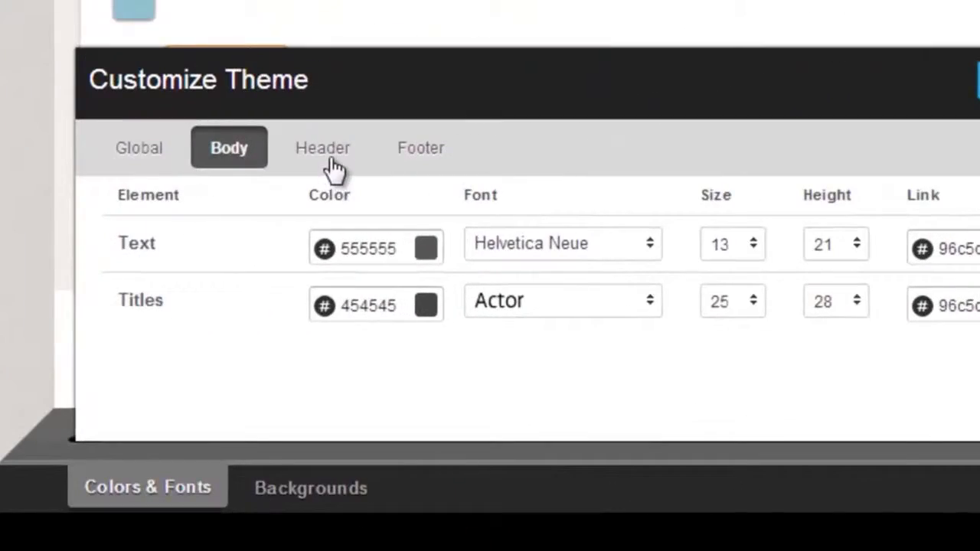
pyautogui.click(287, 332)
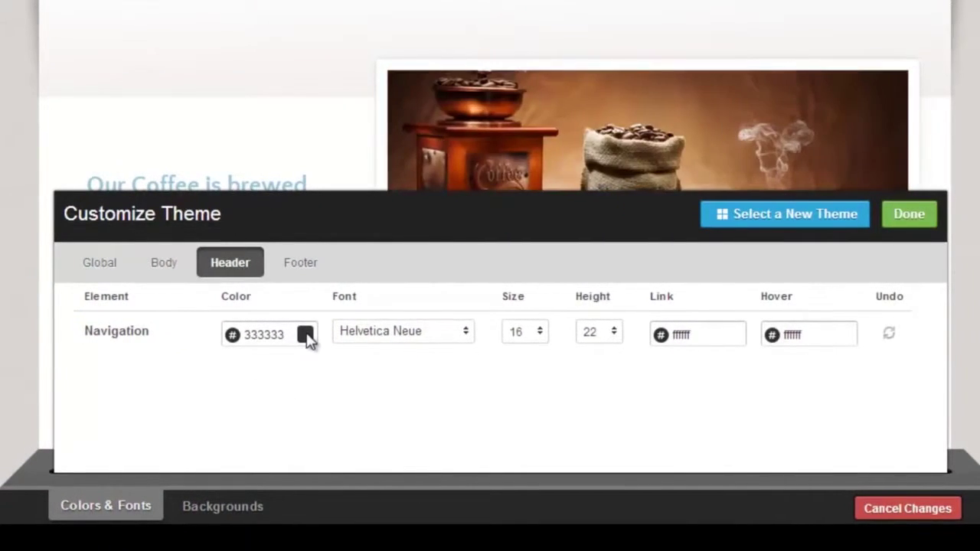
# Step: Make the header navigation text blue 24a3c3
pyautogui.click(305, 334)
pyautogui.click(348, 362)
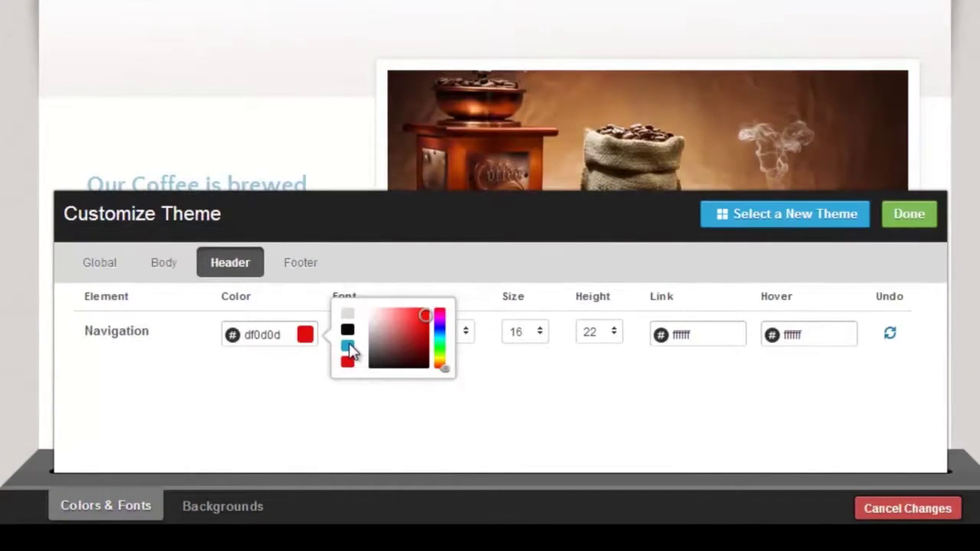
pyautogui.click(348, 347)
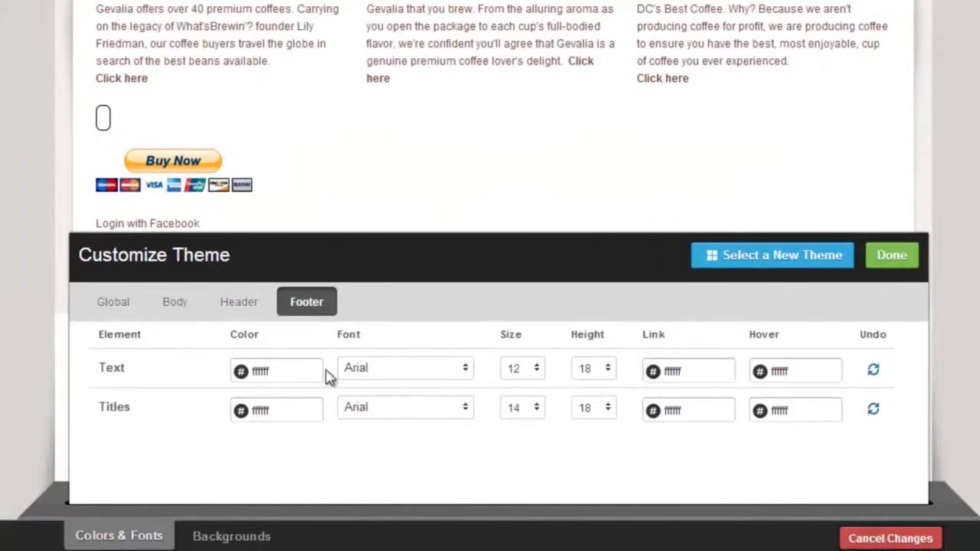
# Step: Look over the footer text's font, size and line height choices
pyautogui.click(467, 371)
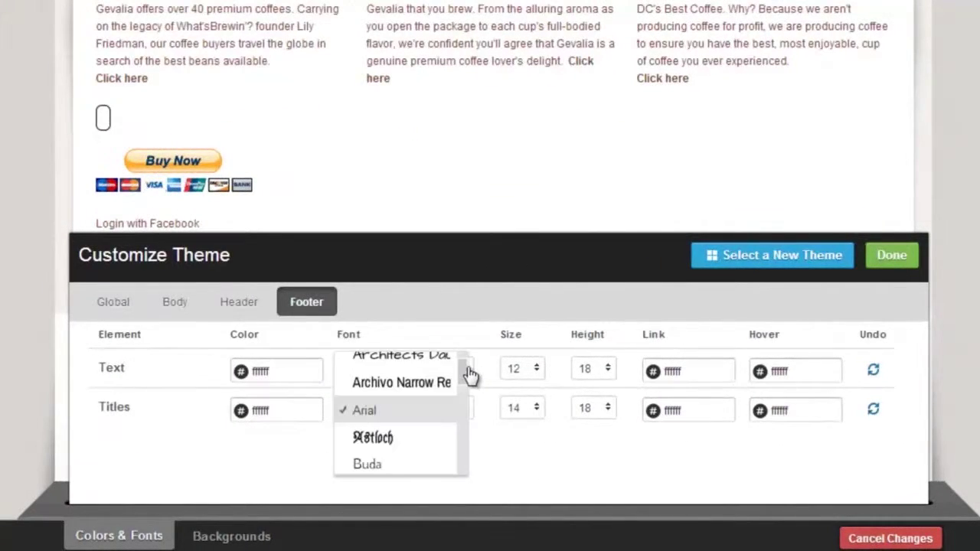
pyautogui.click(540, 373)
pyautogui.click(609, 374)
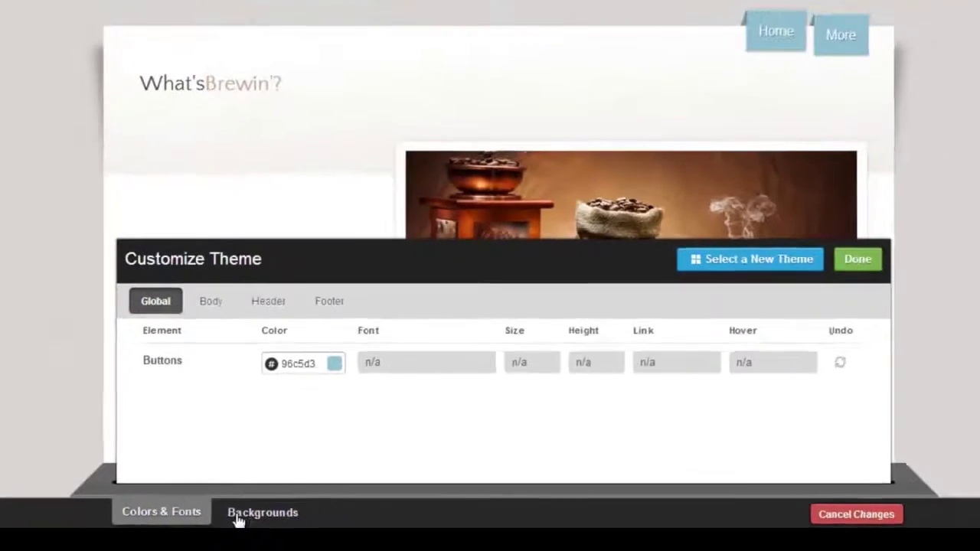
# Step: Open the background settings and try a couple of texture backgrounds
pyautogui.click(505, 457)
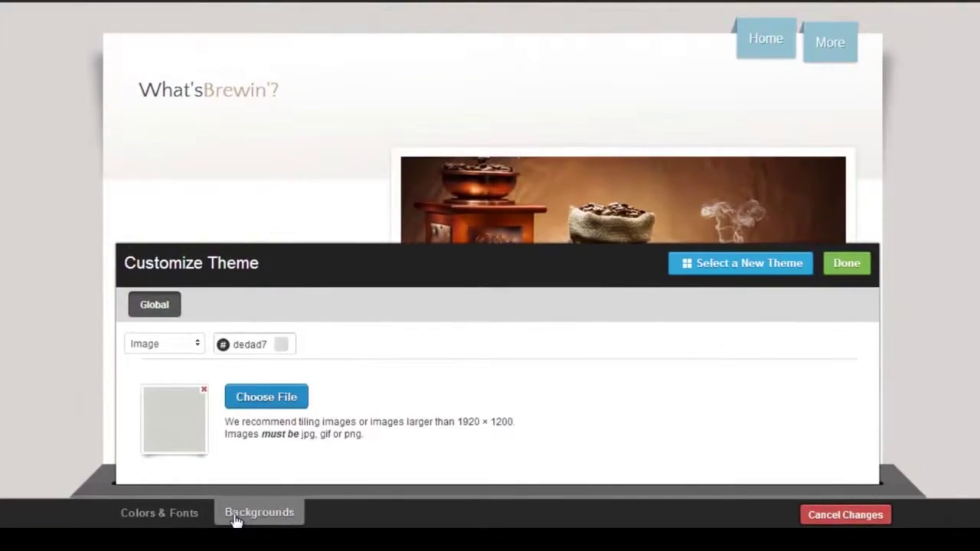
pyautogui.click(283, 346)
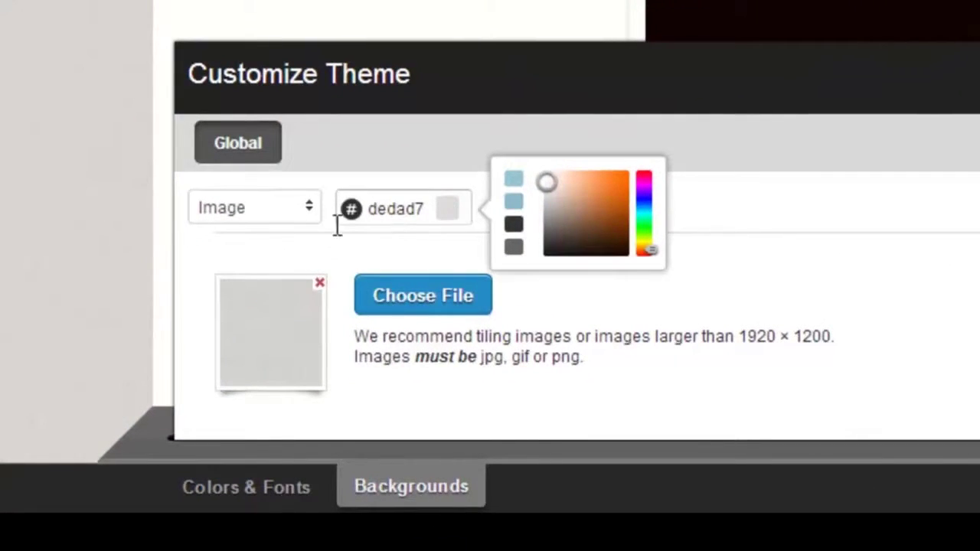
pyautogui.click(318, 218)
pyautogui.click(306, 235)
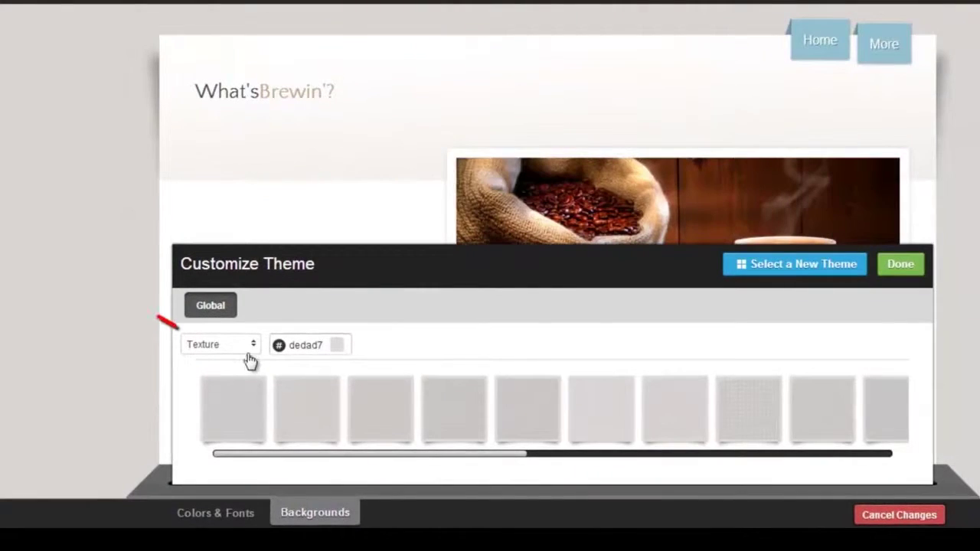
pyautogui.moveTo(310, 457); pyautogui.dragTo(345, 464)
pyautogui.click(340, 417)
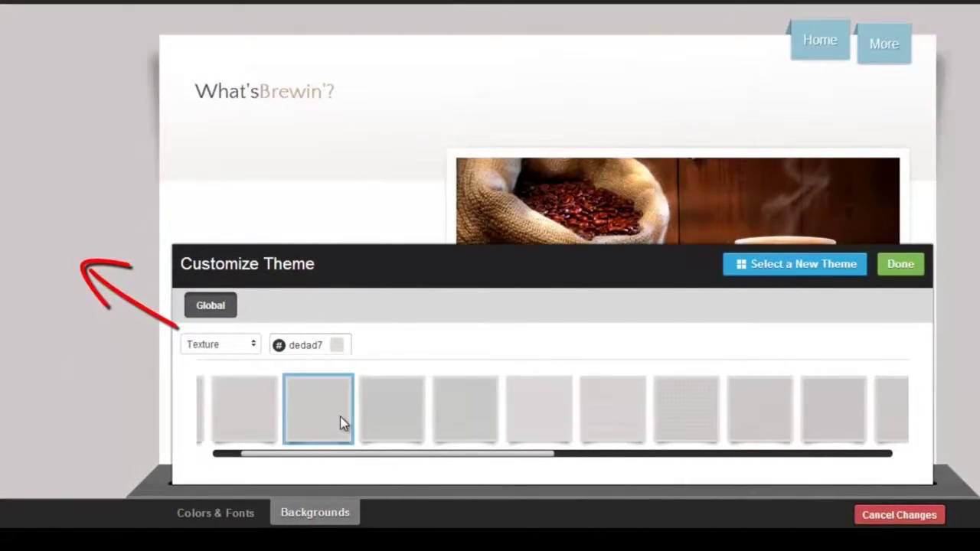
pyautogui.click(394, 417)
# Step: Try pattern backgrounds, including the brown zigzag and cream wavy patterns
pyautogui.click(253, 343)
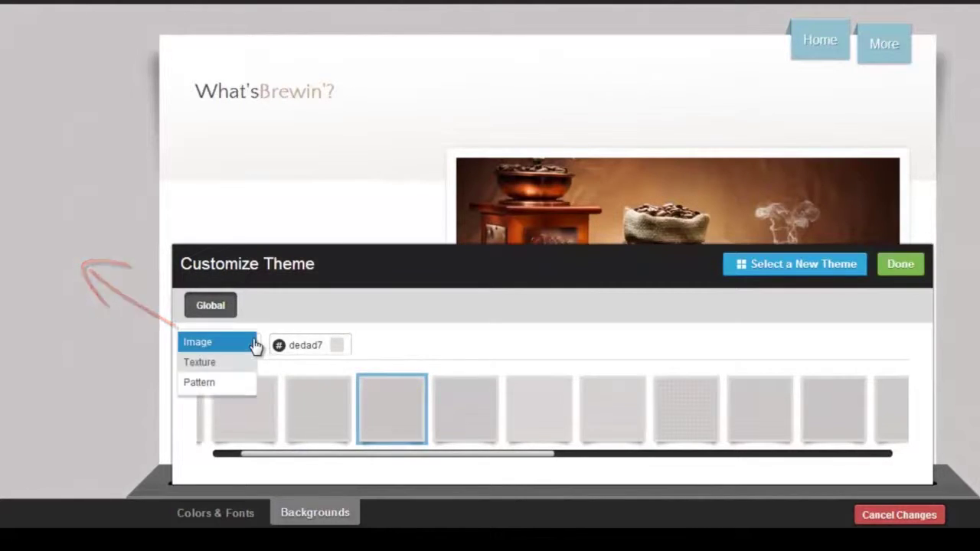
pyautogui.click(239, 384)
pyautogui.click(286, 417)
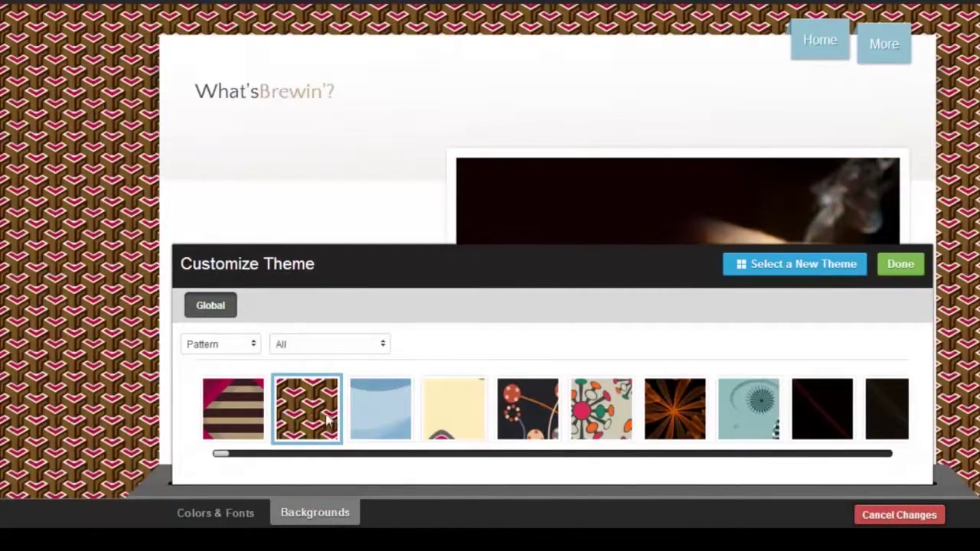
pyautogui.click(363, 414)
pyautogui.click(437, 423)
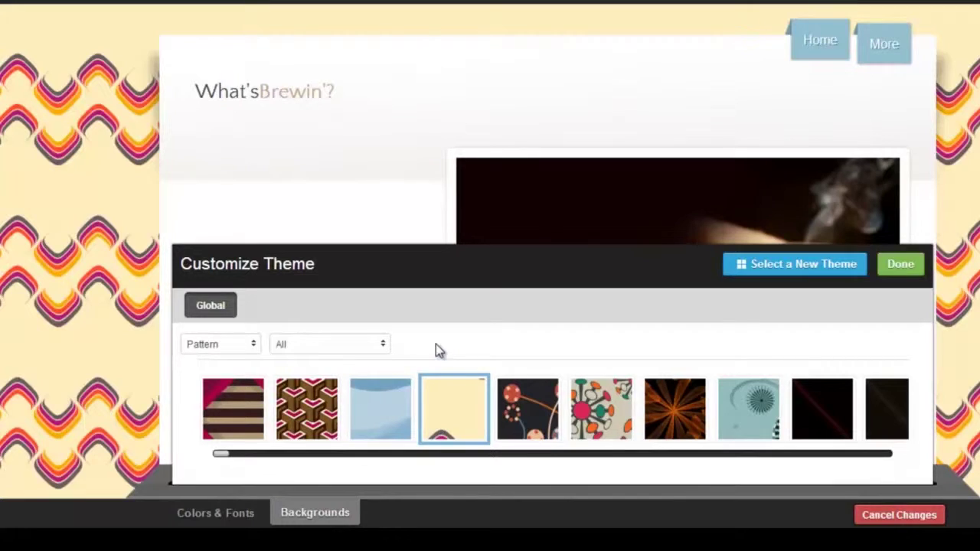
# Step: Set 3.png as the background image, then remove it for a plain background
pyautogui.click(253, 343)
pyautogui.click(237, 346)
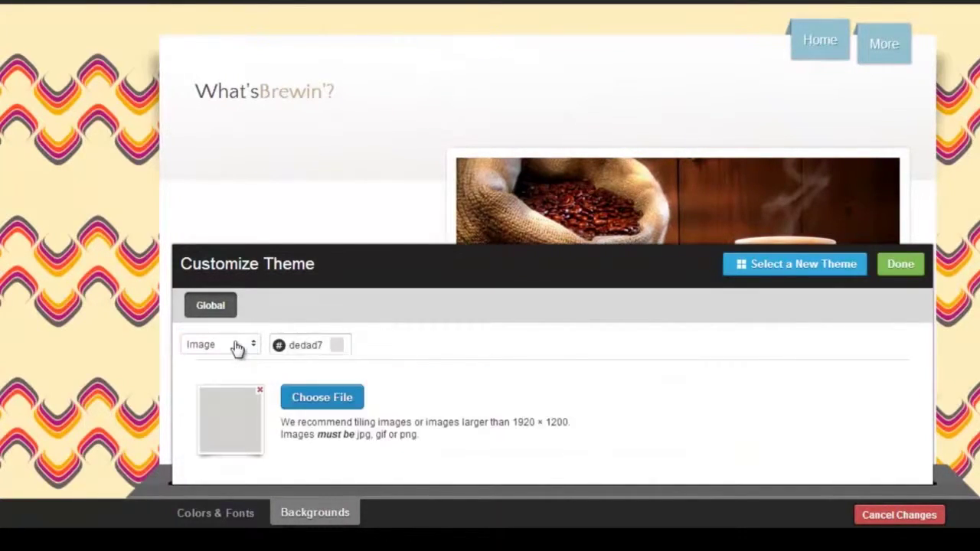
pyautogui.click(321, 397)
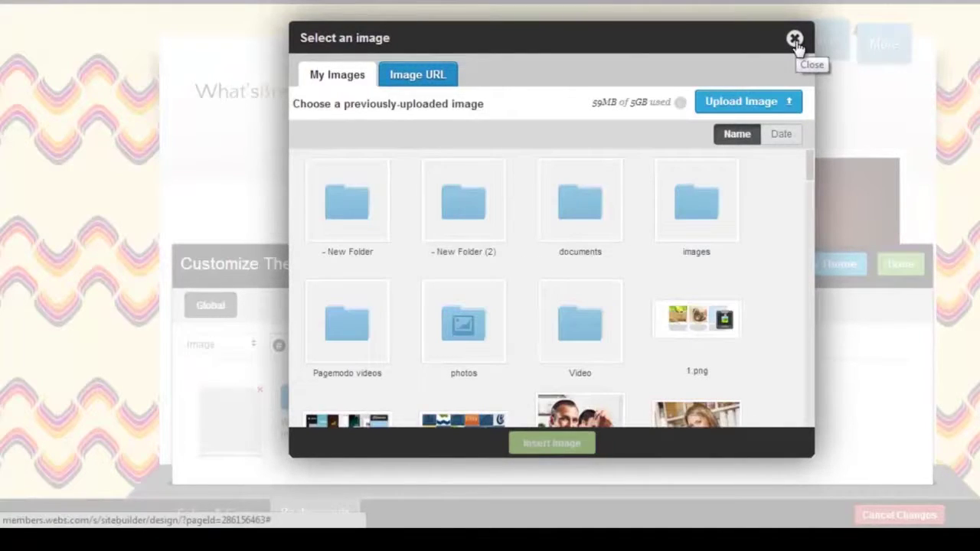
pyautogui.moveTo(810, 175); pyautogui.dragTo(803, 194)
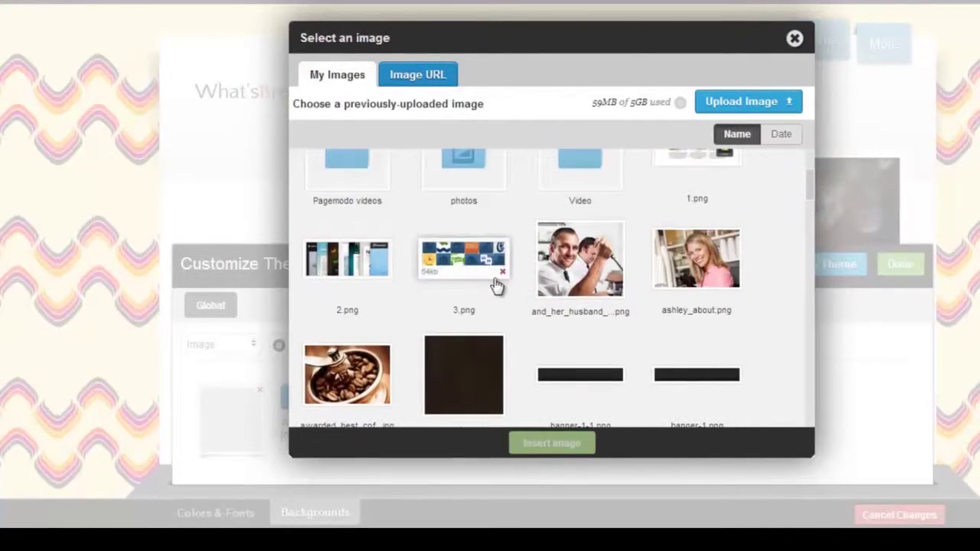
pyautogui.click(499, 260)
pyautogui.click(562, 443)
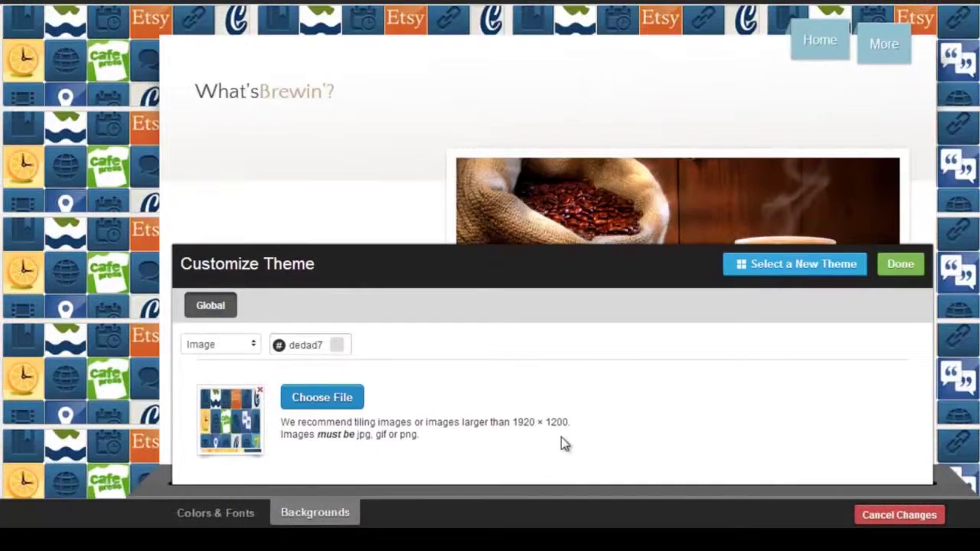
pyautogui.click(260, 391)
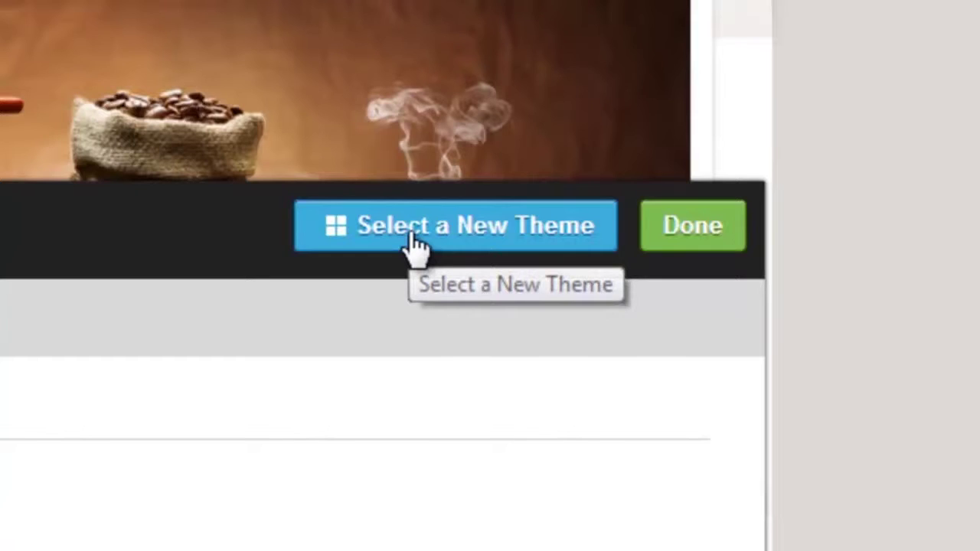
# Step: Open the new theme gallery and look over the package and industry filters
pyautogui.click(414, 243)
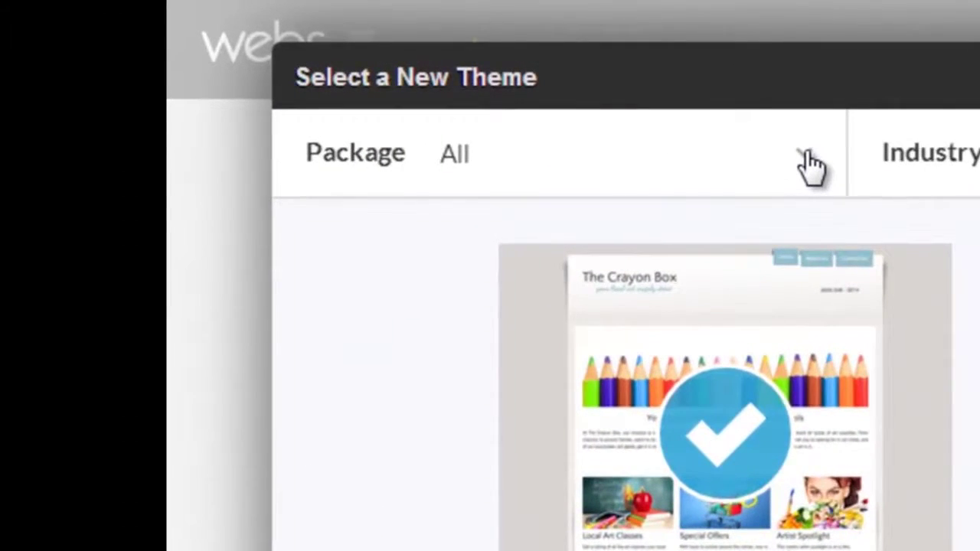
pyautogui.click(810, 162)
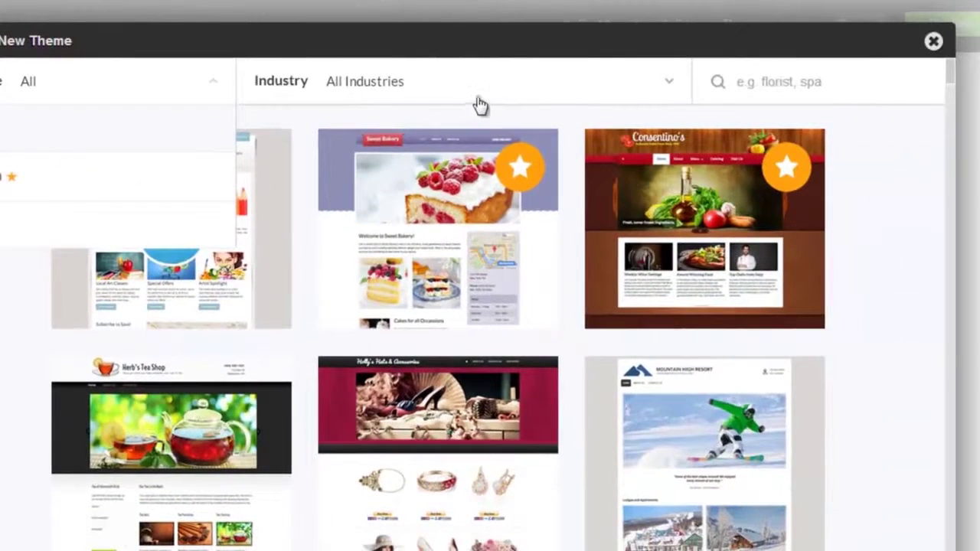
pyautogui.click(666, 86)
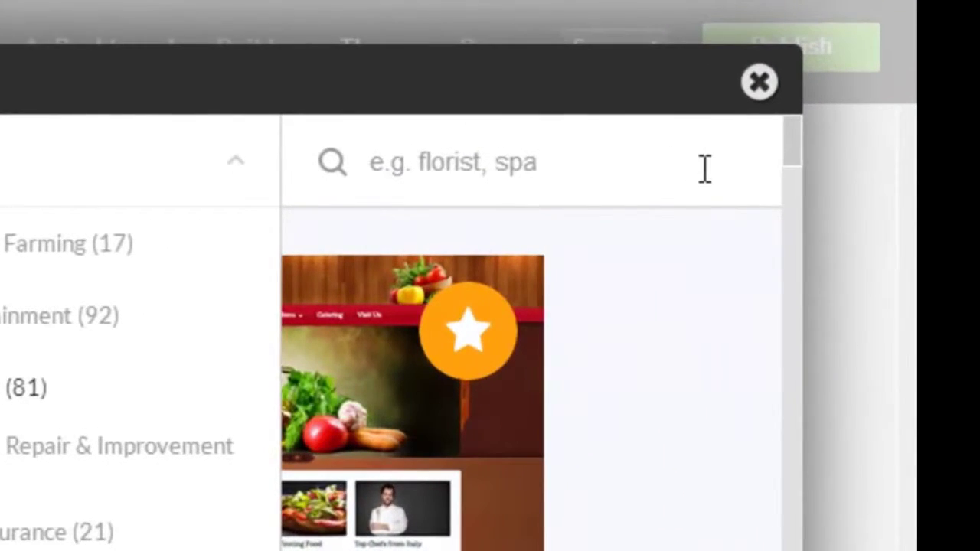
# Step: Search the themes for 'coffee', then clear the search to list all themes
pyautogui.click(704, 169)
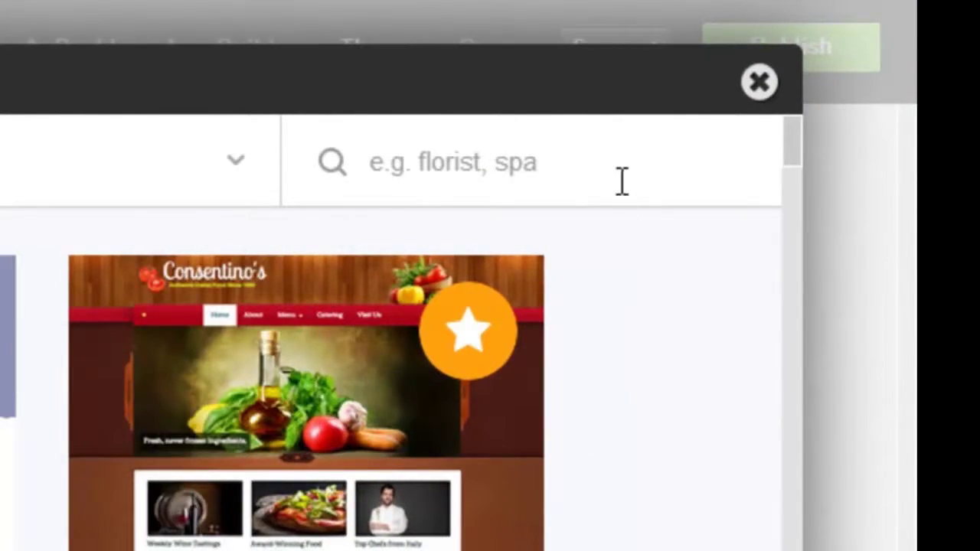
pyautogui.write('coffee')
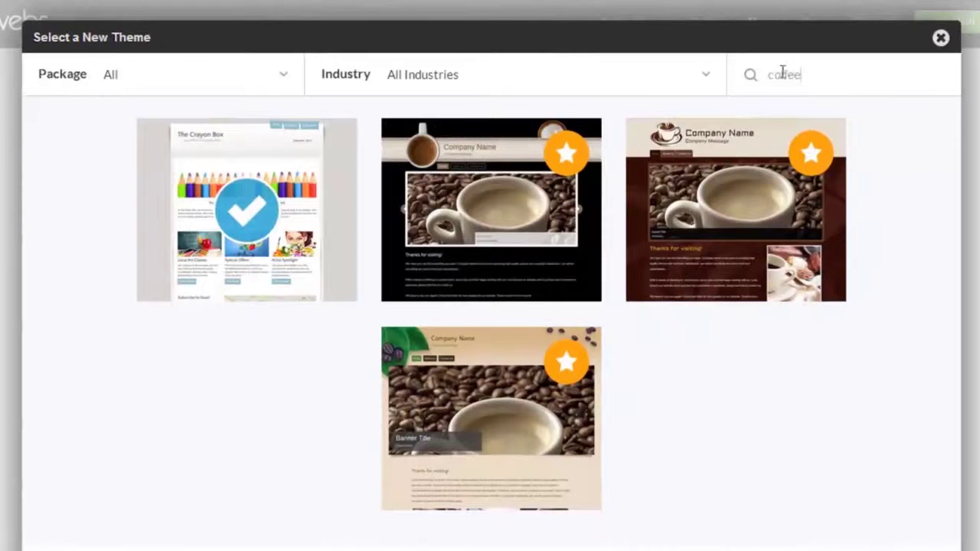
pyautogui.doubleClick(782, 71)
pyautogui.press('BackSpace')
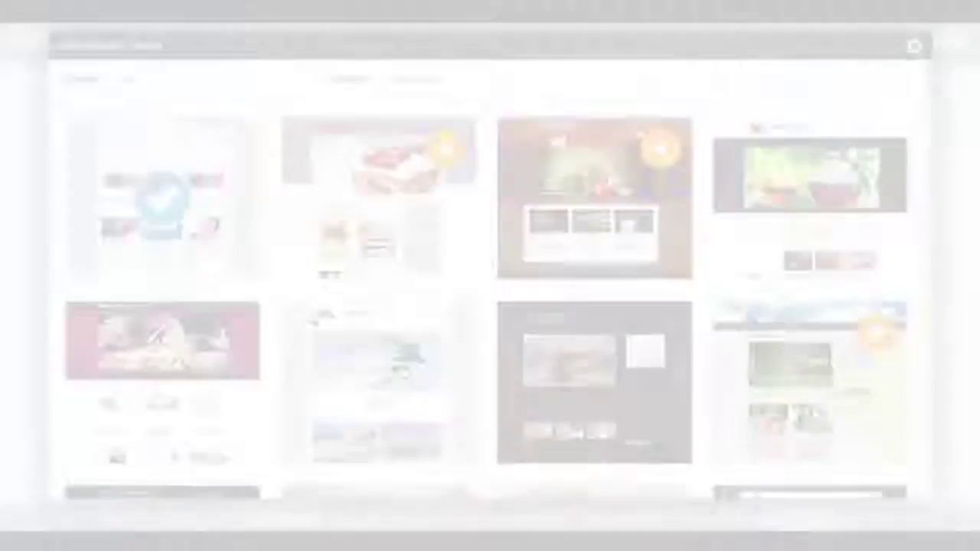
# Step: Scroll the theme gallery down to the Refined (Consentino's) theme card
pyautogui.scroll(-9, 927, 84)
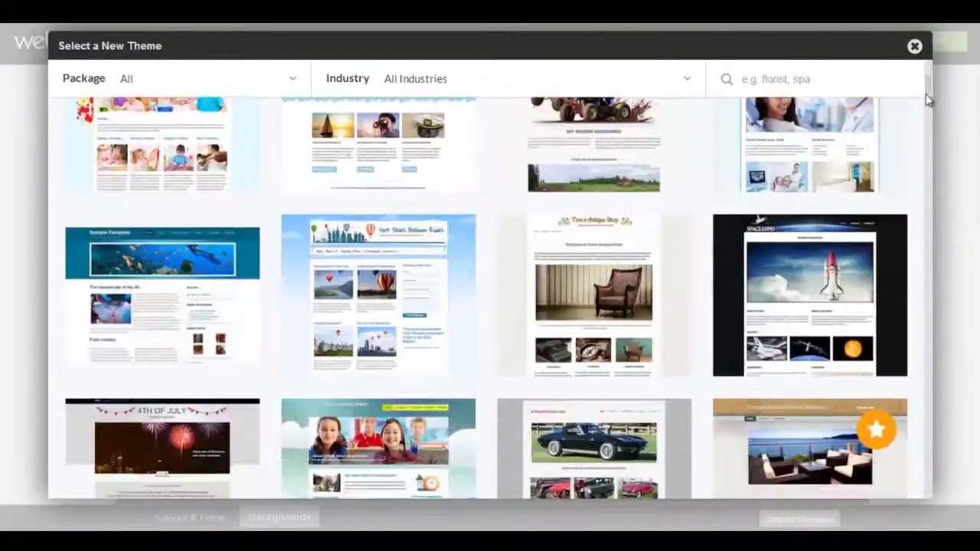
pyautogui.scroll(-6, 926, 97)
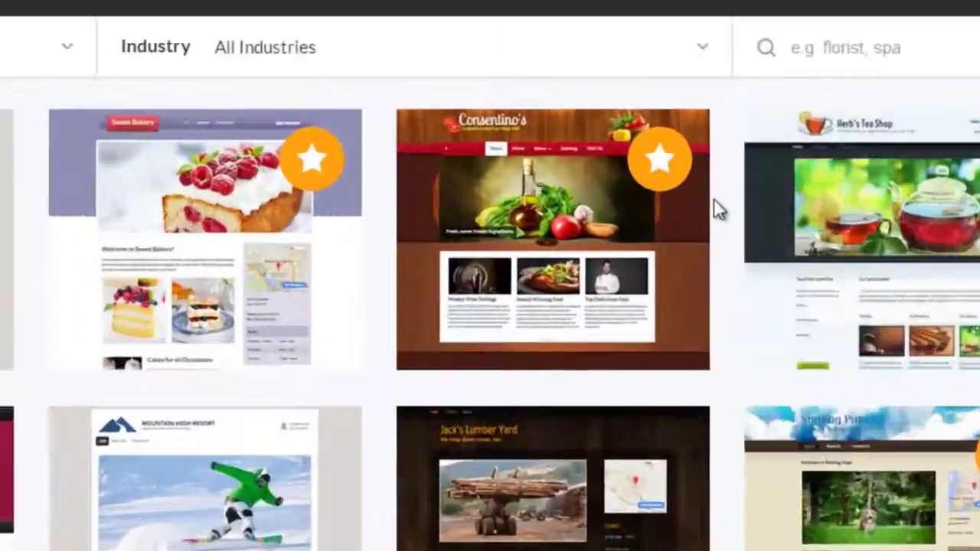
pyautogui.moveTo(564, 224)
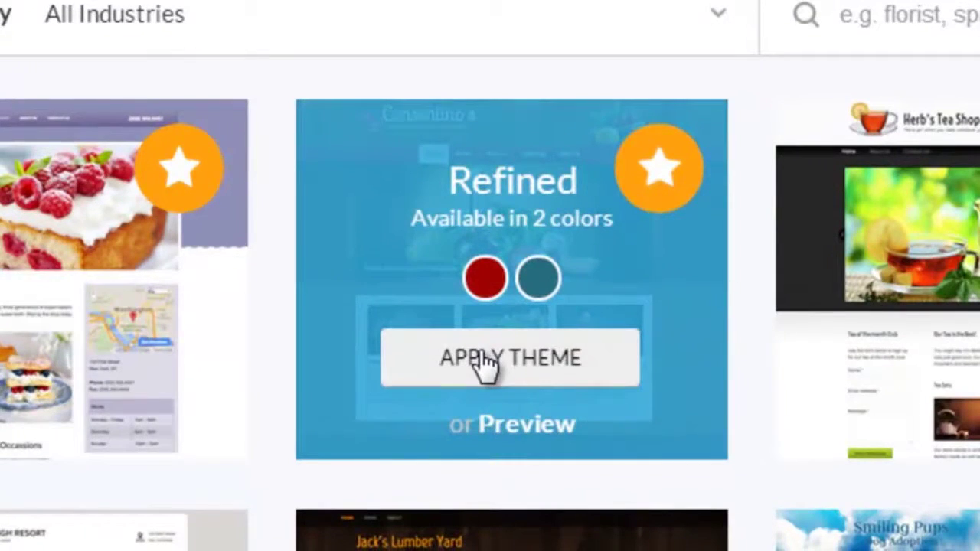